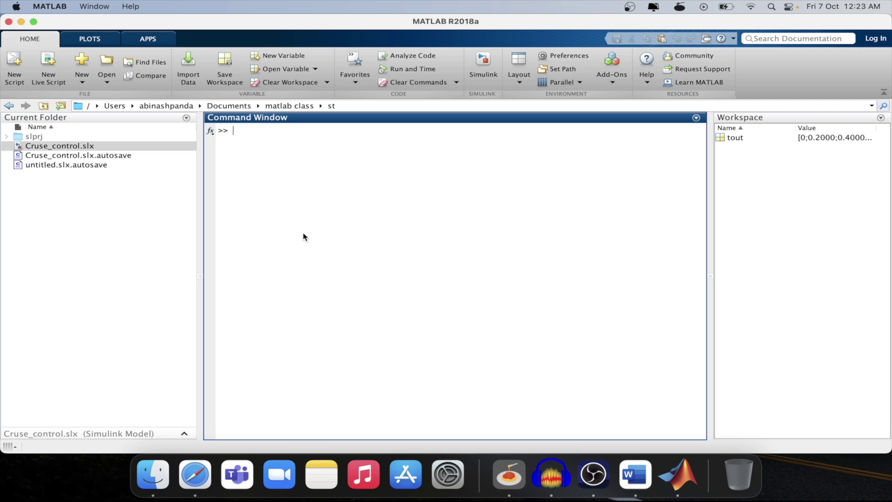
# Step: Type the sf command at the >> prompt in the MATLAB Command Window
pyautogui.write('sf')
# Step: Run sf, save the new model as stateflow_flowchart, and reopen it from Current Folder
pyautogui.press('Return')
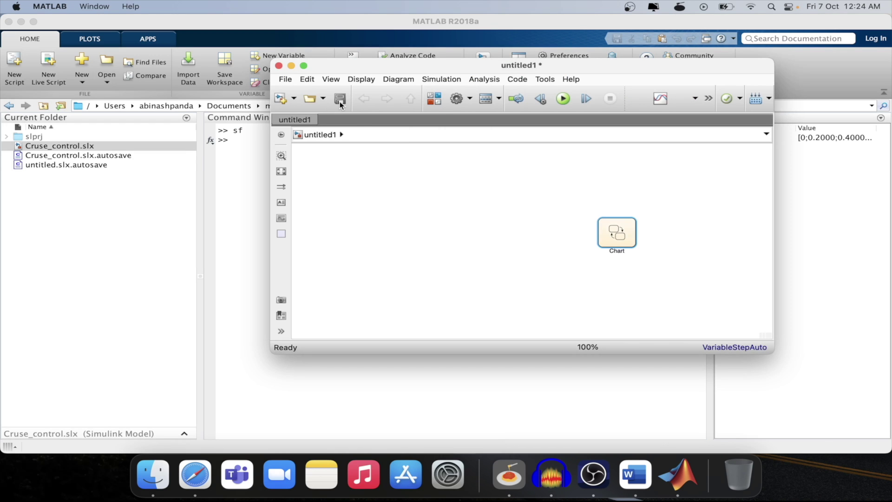
pyautogui.click(339, 100)
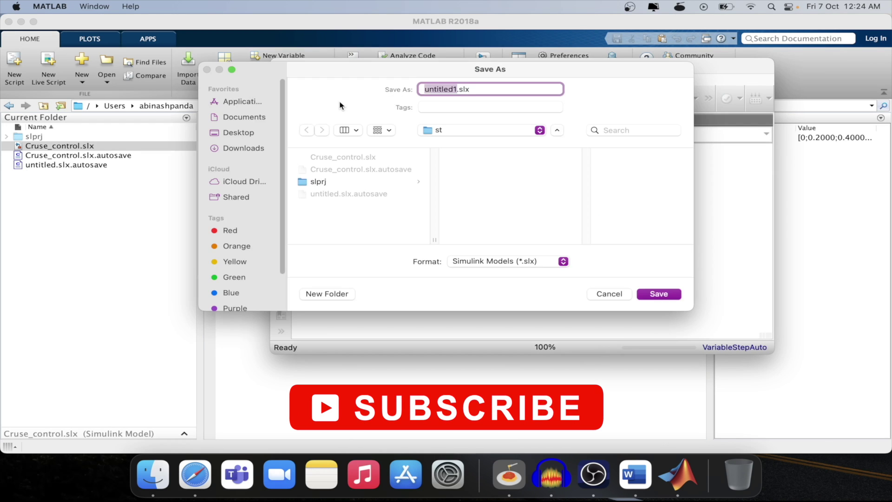
pyautogui.write('stateflow_flowchart')
pyautogui.press('Return')
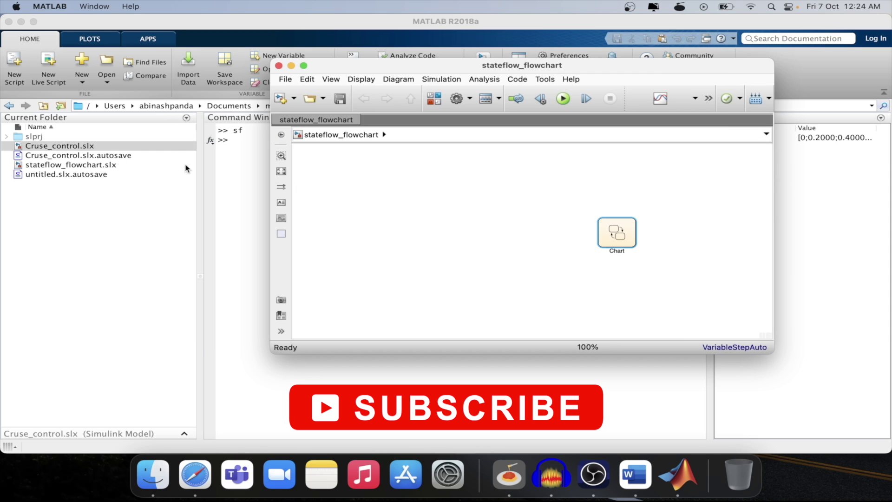
pyautogui.click(57, 165)
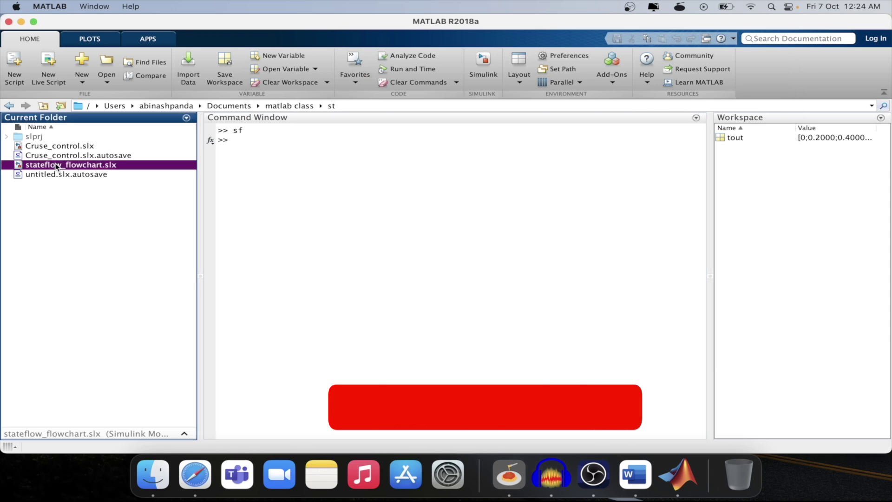
pyautogui.doubleClick(85, 168)
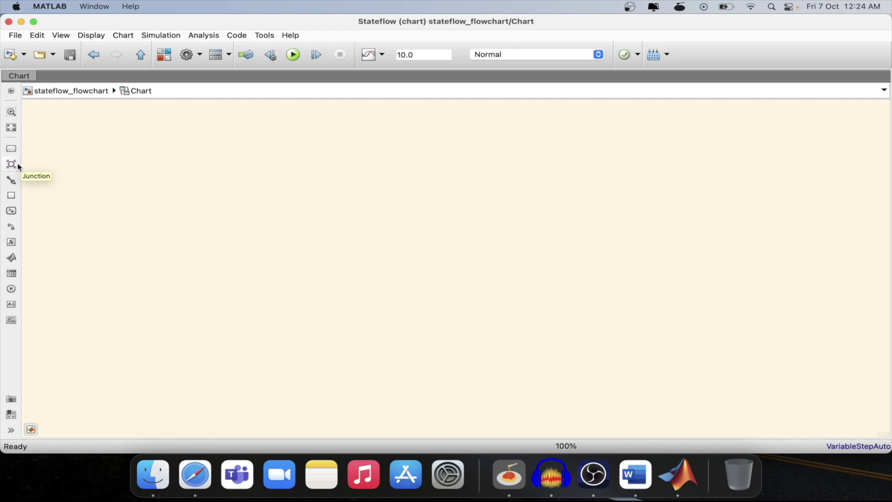
# Step: Place a connective junction with a default transition on the chart canvas and check the transition
pyautogui.moveTo(13, 166); pyautogui.dragTo(162, 166)
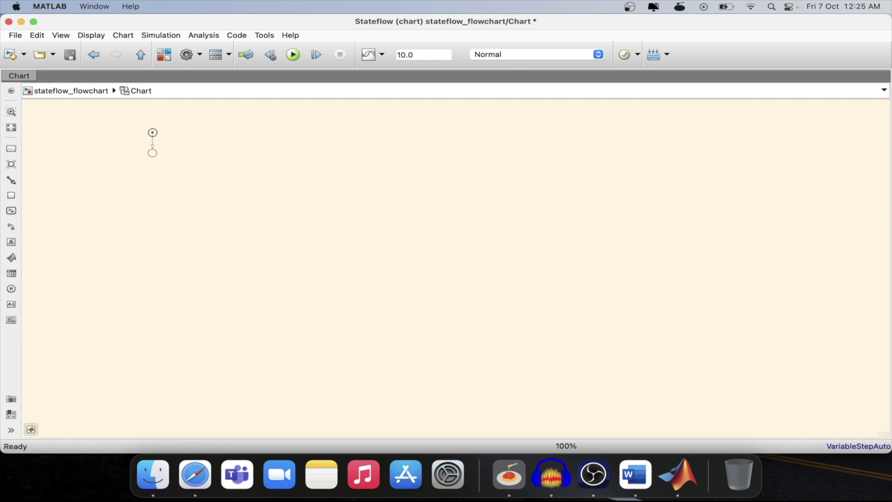
pyautogui.click(153, 134)
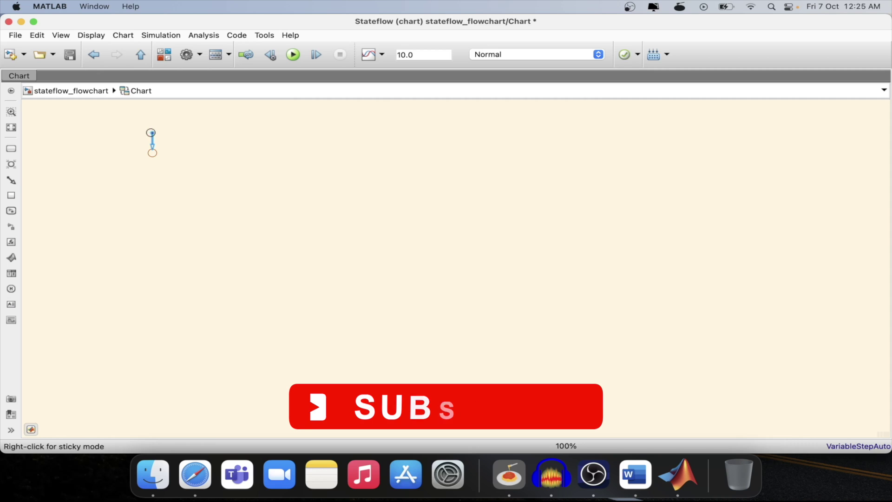
pyautogui.click(188, 163)
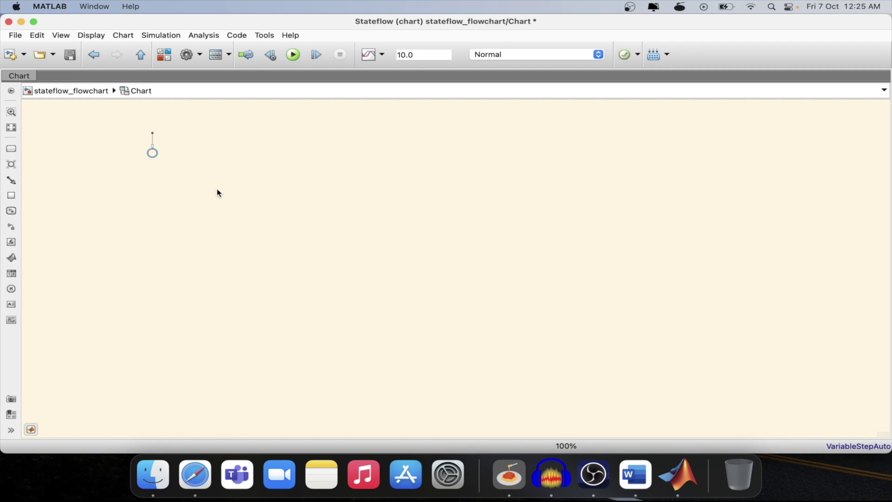
pyautogui.click(152, 140)
# Step: Add middle, right and bottom junctions, link top and middle to the right one, and fit the view
pyautogui.moveTo(12, 164); pyautogui.dragTo(155, 206)
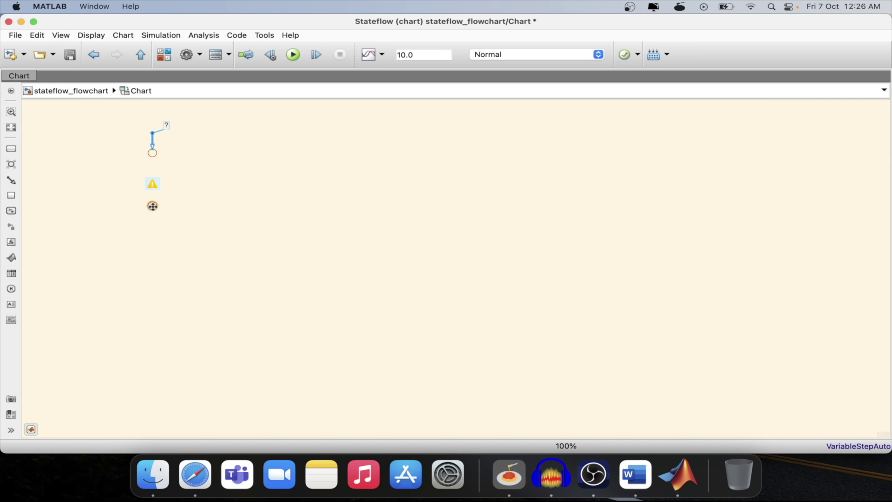
pyautogui.click(152, 206)
pyautogui.moveTo(152, 206); pyautogui.dragTo(234, 205)
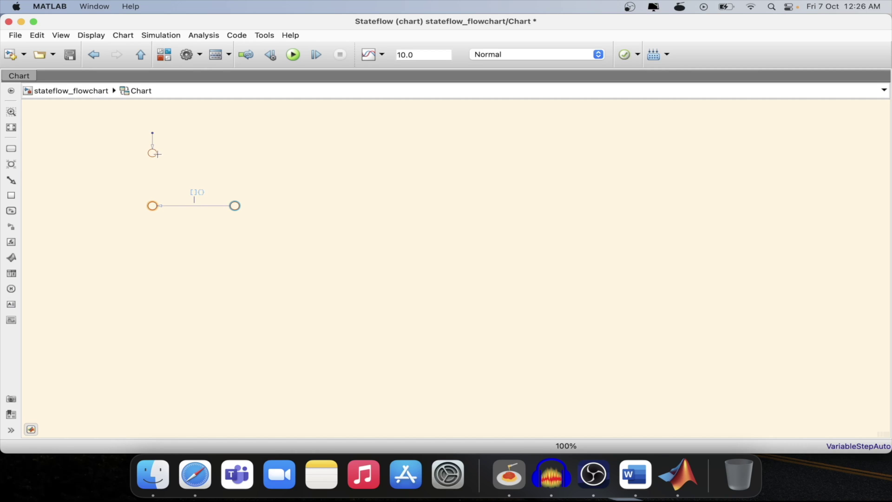
pyautogui.moveTo(156, 154); pyautogui.dragTo(233, 205)
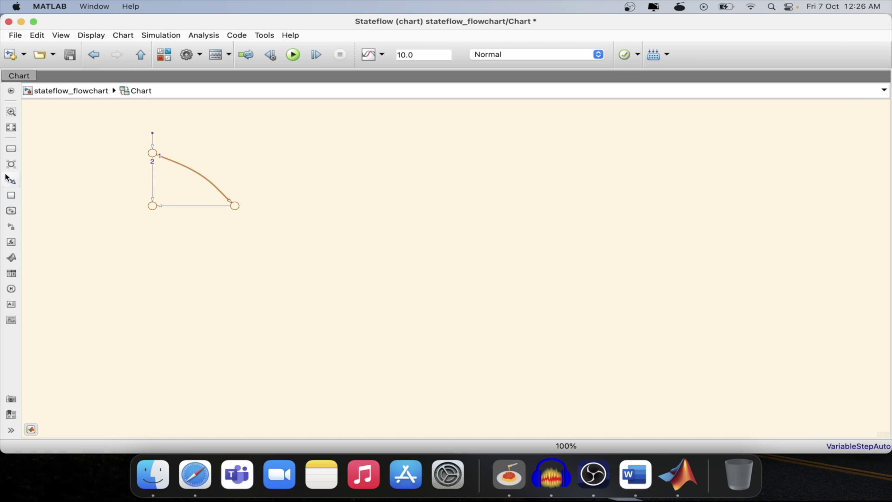
pyautogui.moveTo(11, 164); pyautogui.dragTo(152, 252)
pyautogui.press('space')
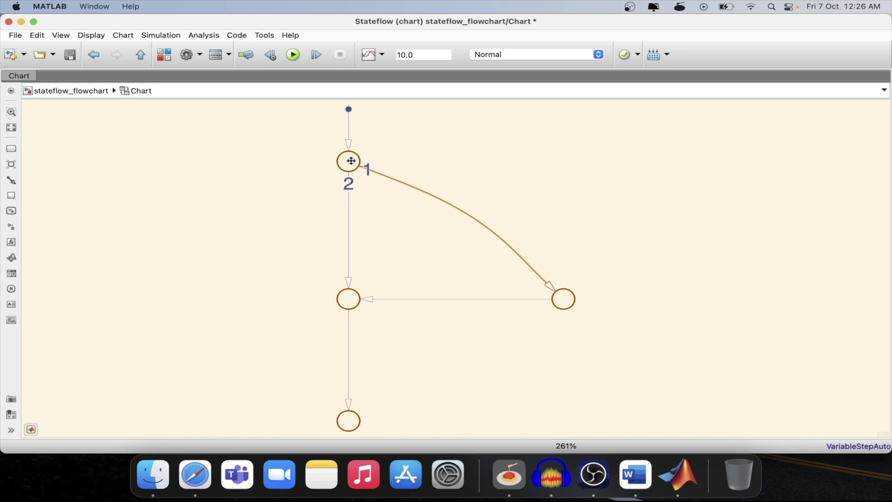
# Step: Inspect the default transition and each of the four junctions in the flowchart
pyautogui.click(349, 131)
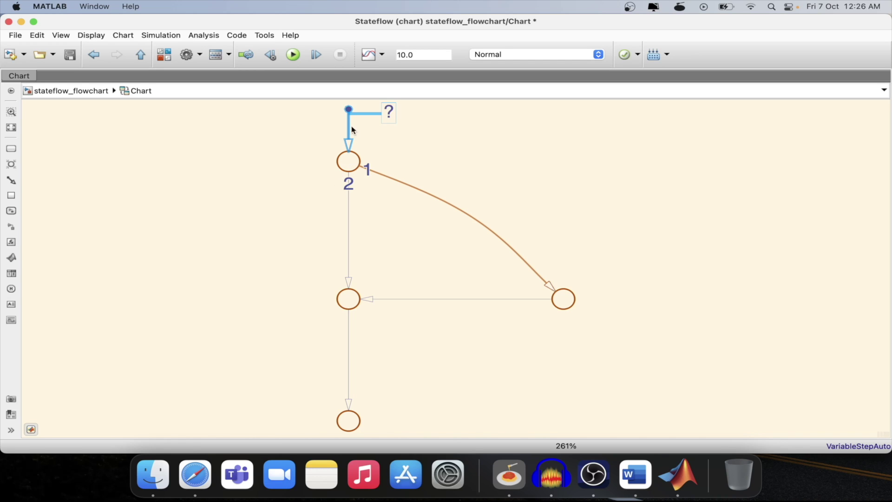
pyautogui.click(347, 164)
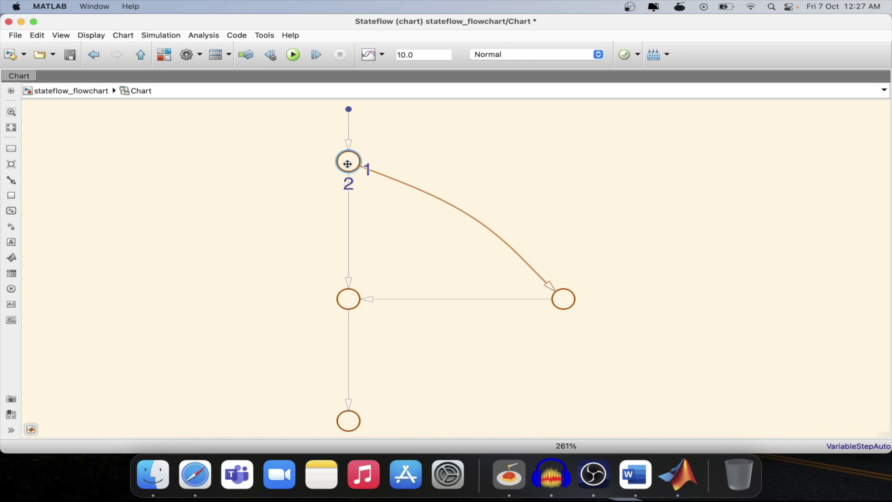
pyautogui.click(348, 299)
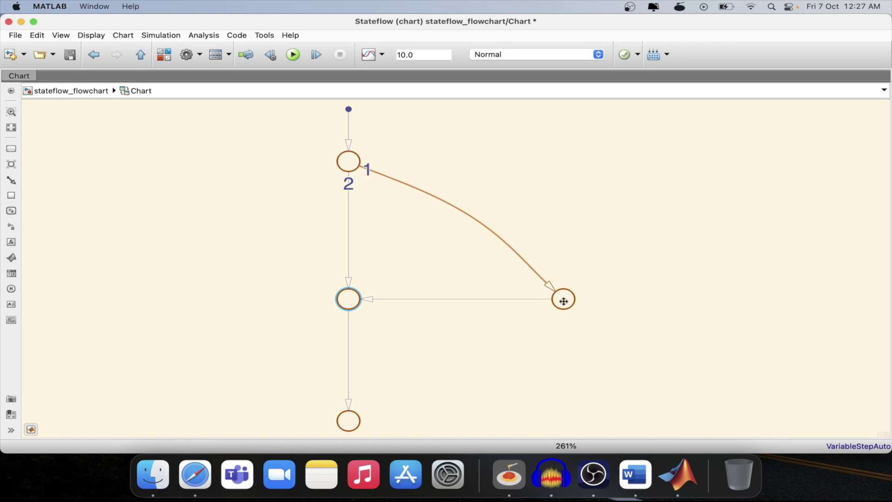
pyautogui.click(563, 302)
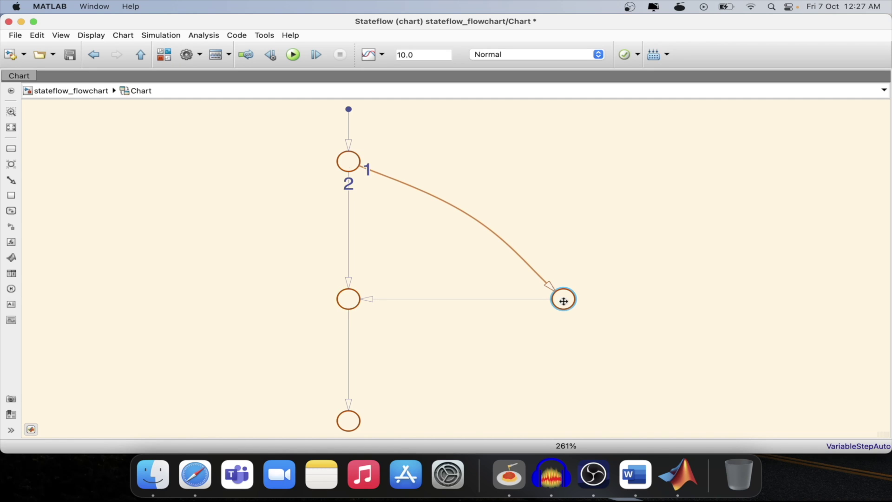
pyautogui.click(347, 422)
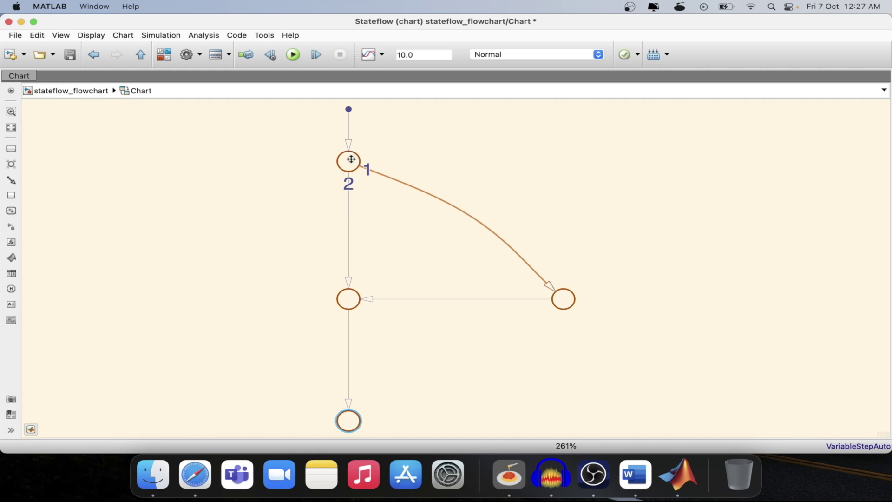
pyautogui.click(350, 160)
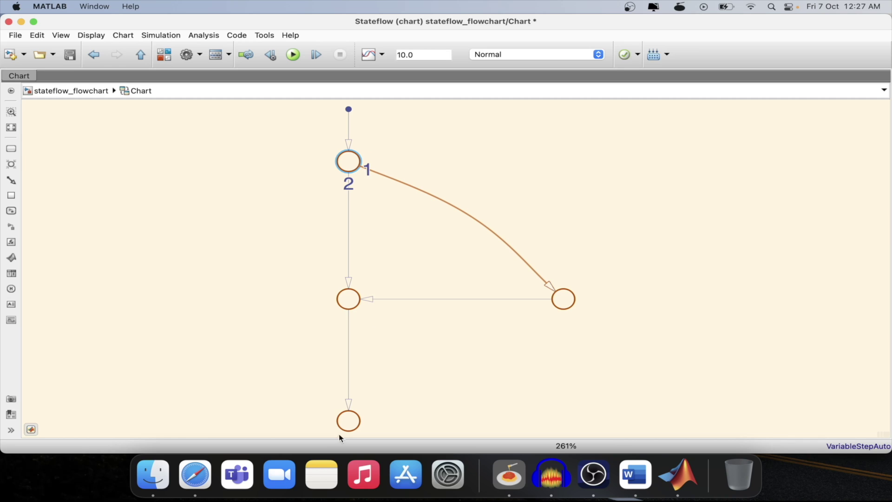
pyautogui.click(348, 420)
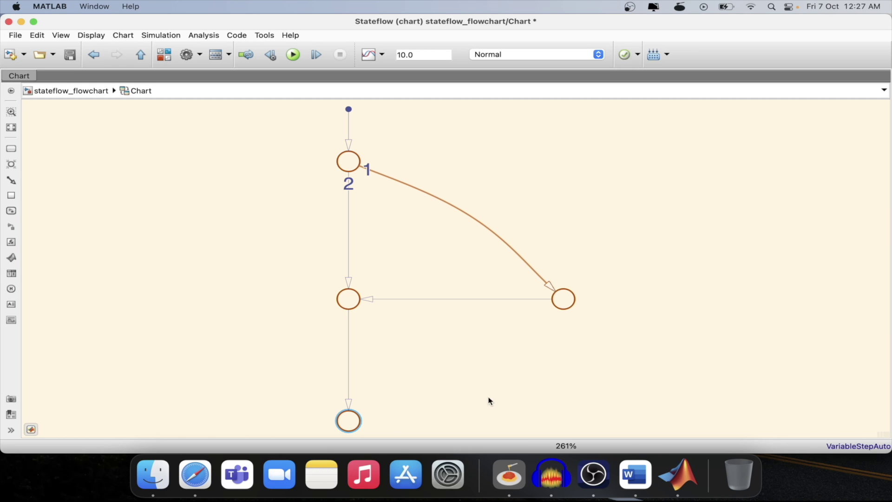
pyautogui.moveTo(423, 174)
pyautogui.click(349, 161)
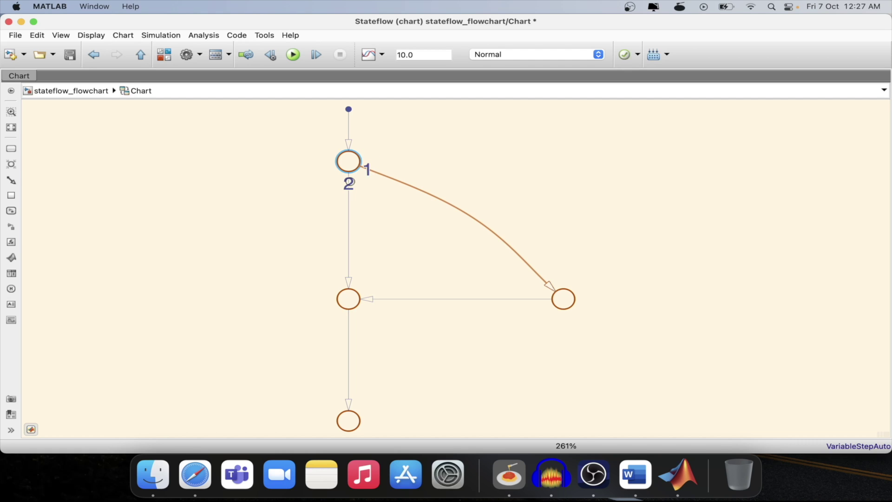
pyautogui.click(352, 300)
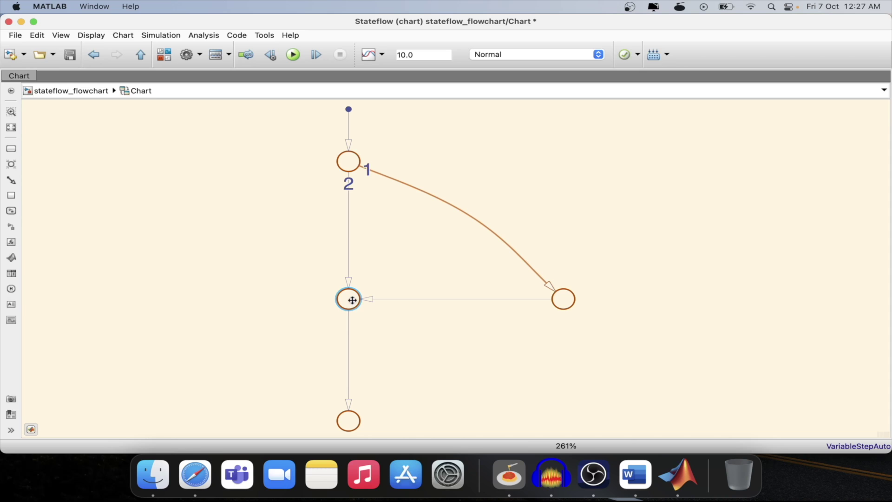
# Step: Connect the middle junction to the bottom junction and check branches 1 and 2
pyautogui.moveTo(349, 300); pyautogui.dragTo(349, 317)
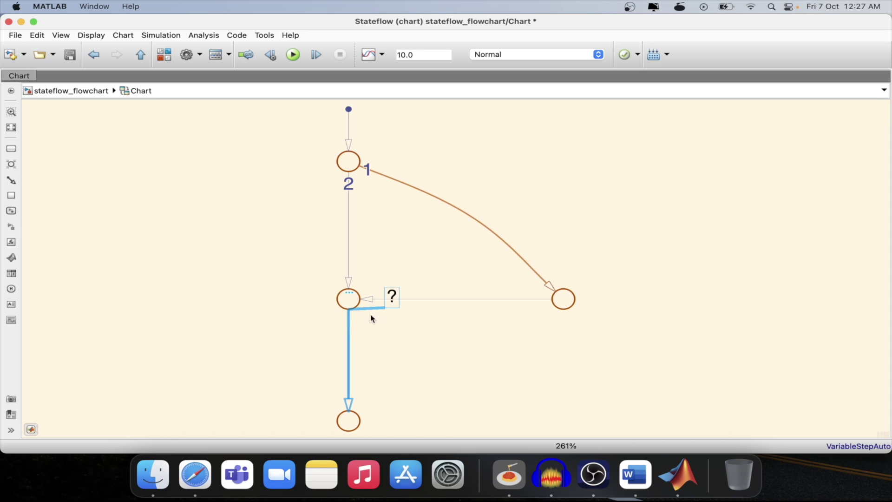
pyautogui.click(465, 299)
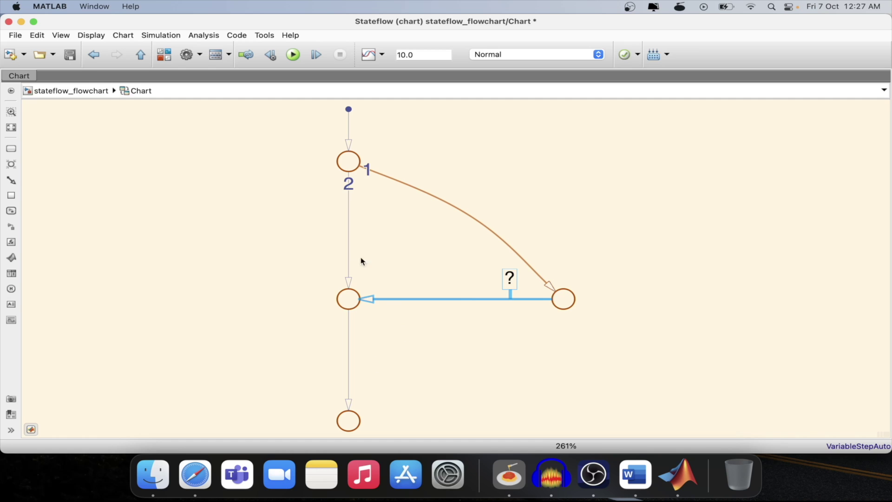
pyautogui.click(348, 178)
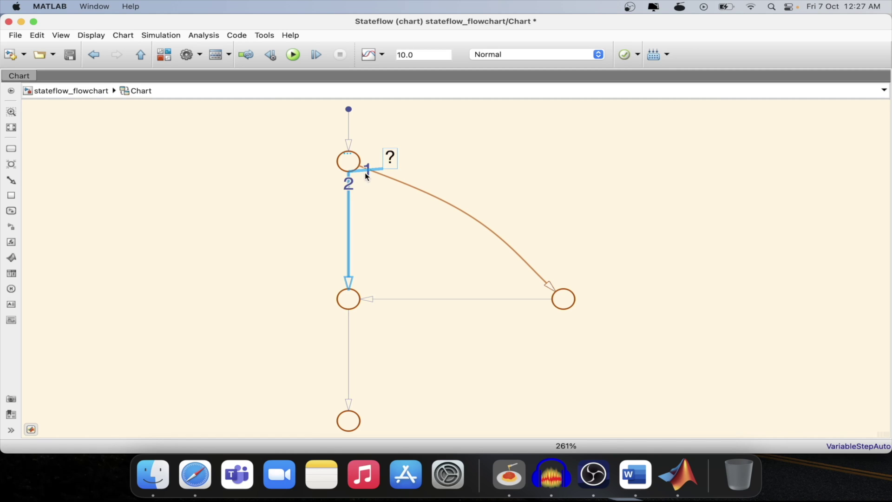
pyautogui.click(412, 187)
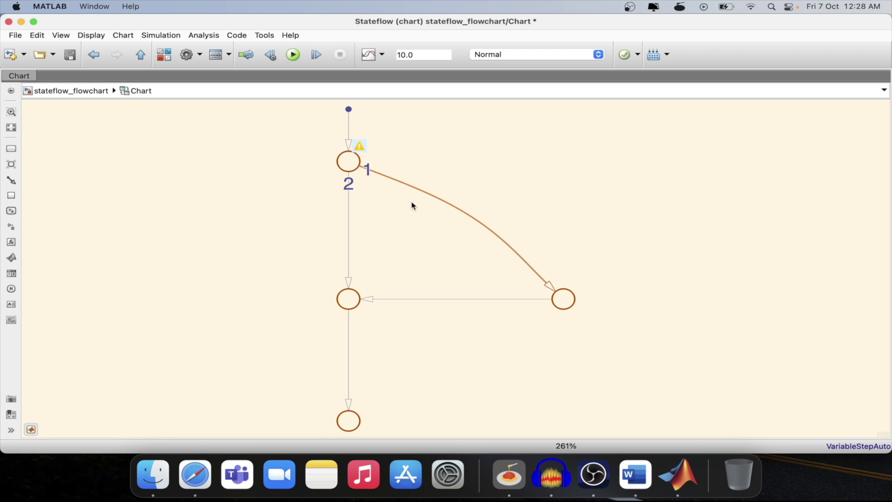
pyautogui.moveTo(362, 149)
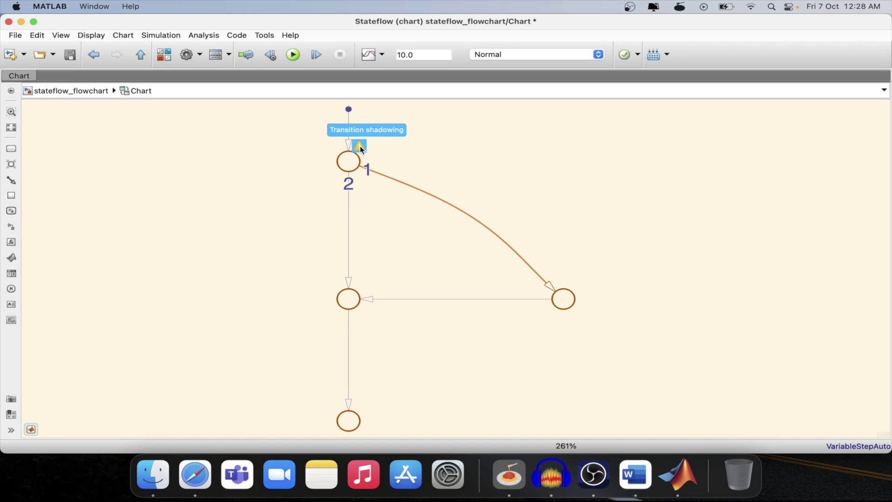
pyautogui.click(348, 213)
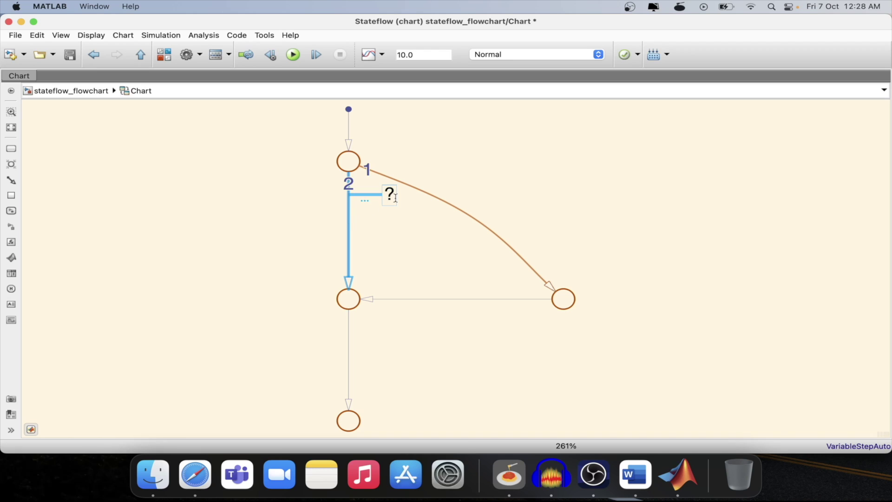
pyautogui.click(434, 193)
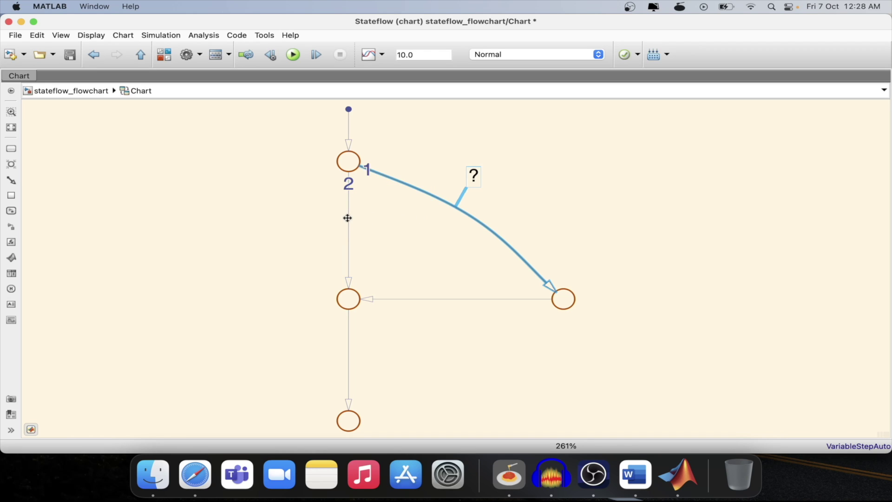
pyautogui.click(347, 218)
pyautogui.click(434, 196)
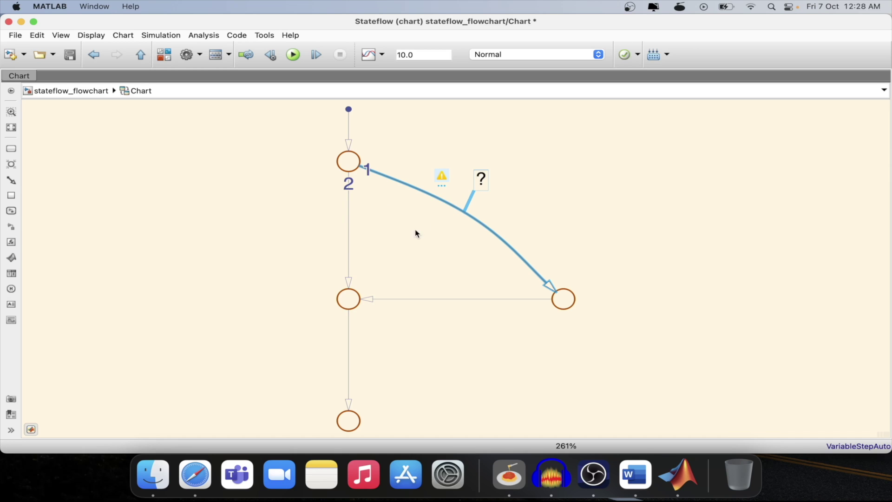
pyautogui.click(348, 238)
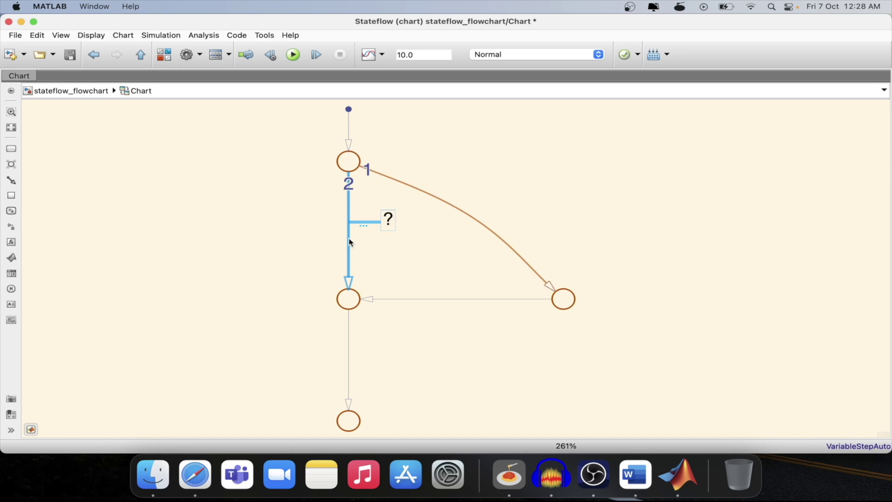
pyautogui.click(451, 207)
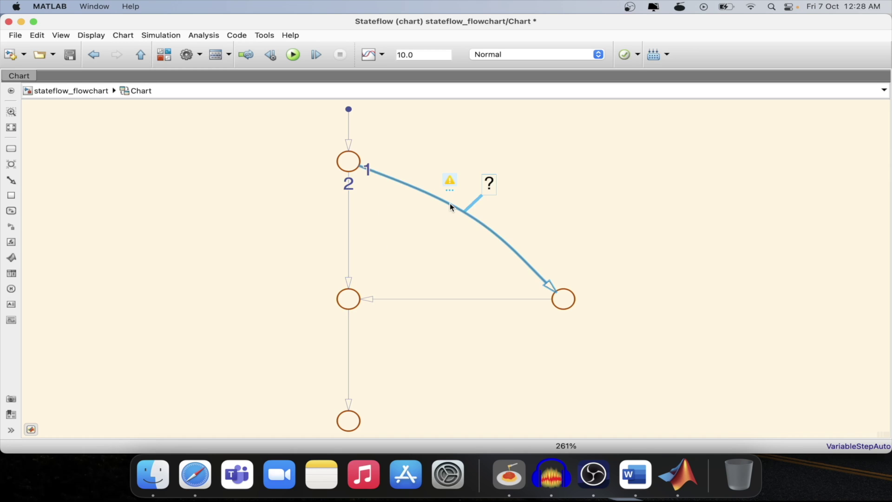
pyautogui.click(491, 186)
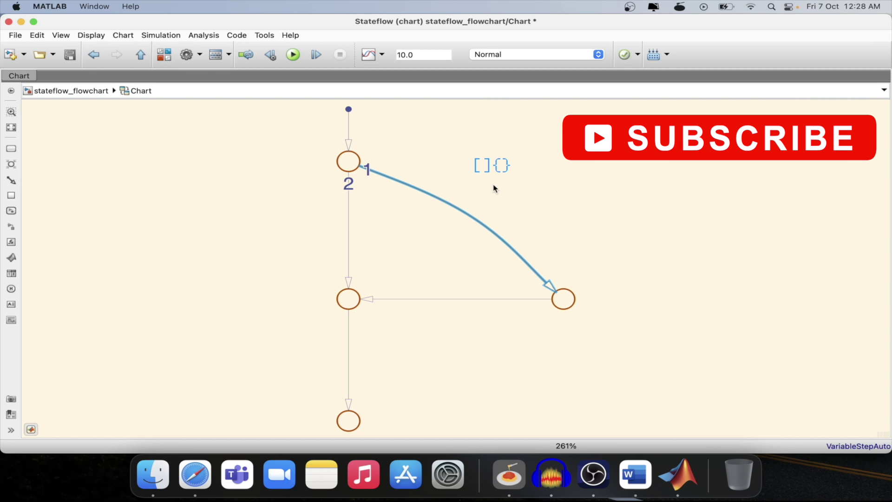
# Step: Give the curved transition 1 the condition [x>10], then drop a new note on the canvas
pyautogui.write('x')
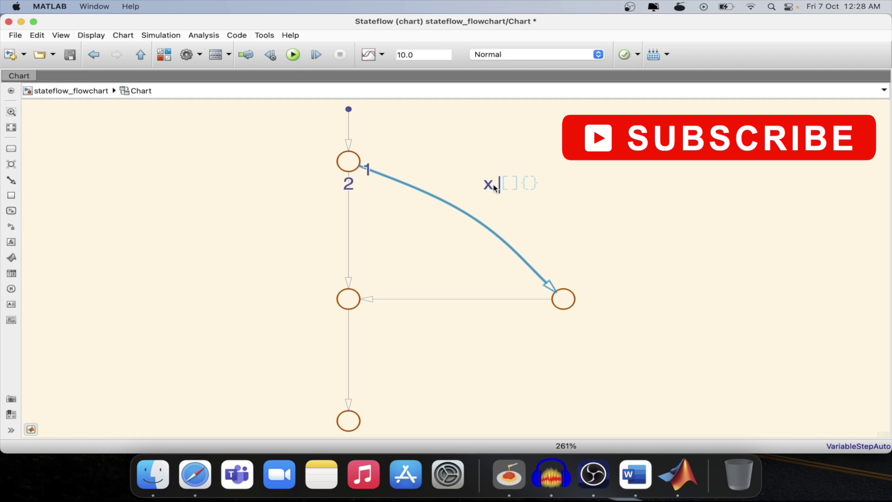
pyautogui.write(' 10')
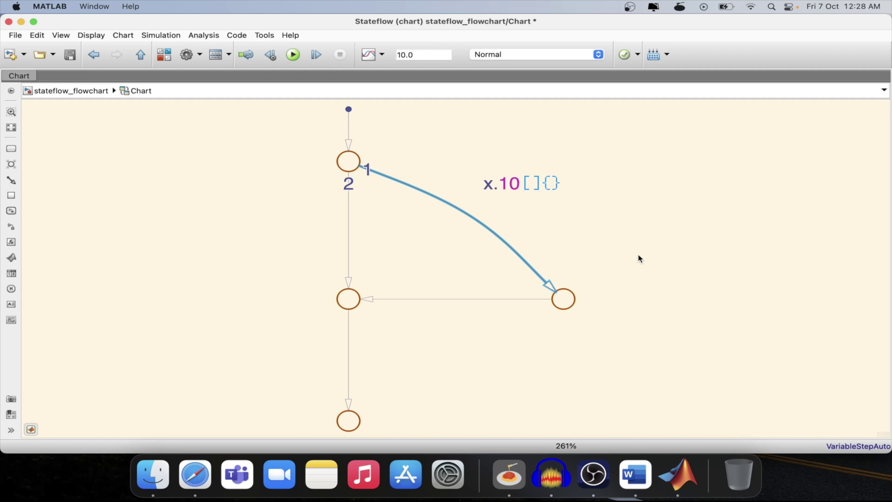
pyautogui.press('BackSpace')
pyautogui.write('>')
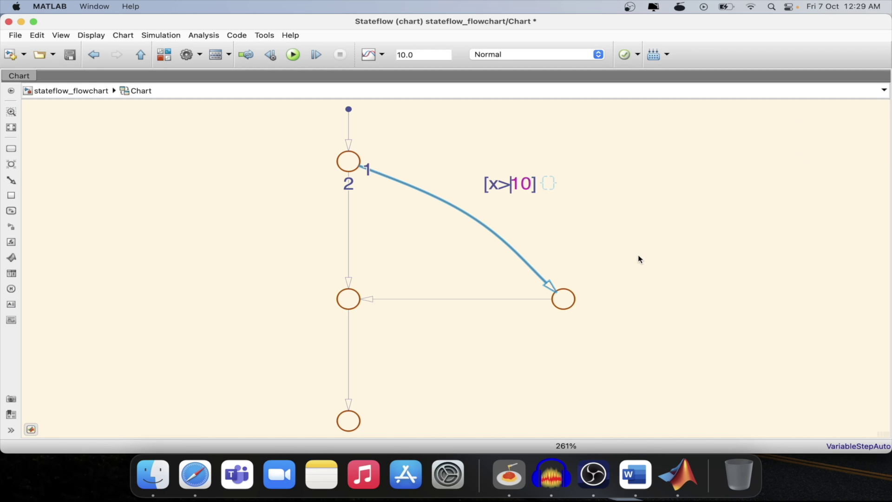
pyautogui.click(639, 259)
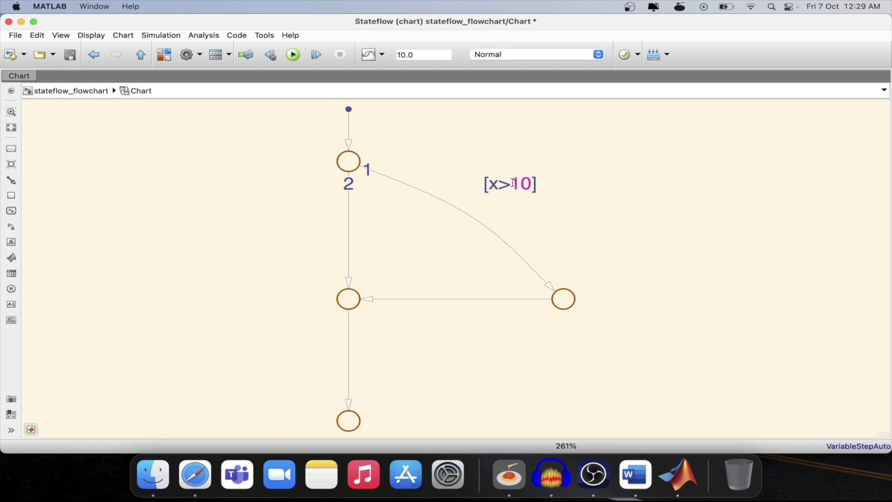
pyautogui.click(538, 185)
pyautogui.click(247, 192)
pyautogui.doubleClick(107, 161)
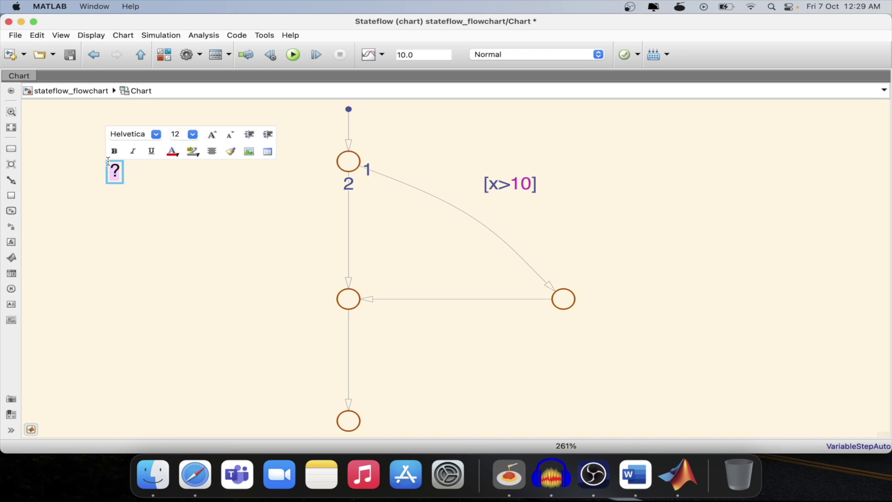
# Step: Write the note as two lines: 'x>10 --> y=y+1' and 'x<=10 -->y=y+2'
pyautogui.press('BackSpace')
pyautogui.write('x>1')
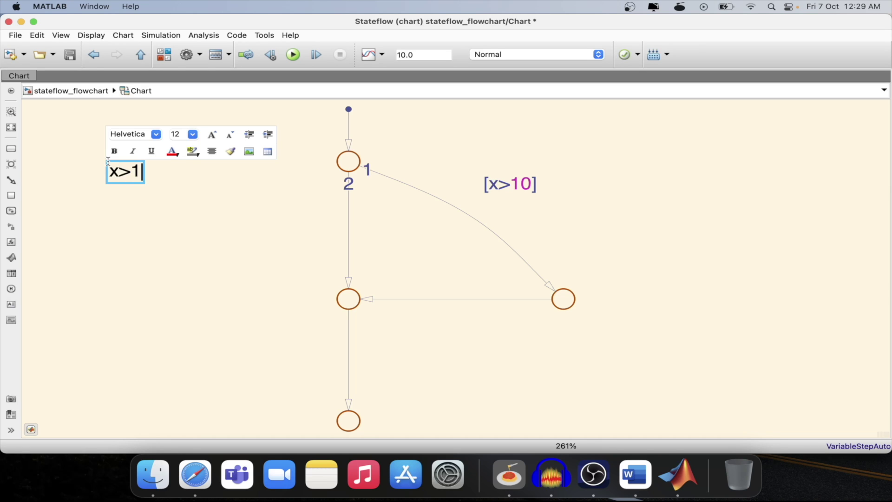
pyautogui.write('0 -->')
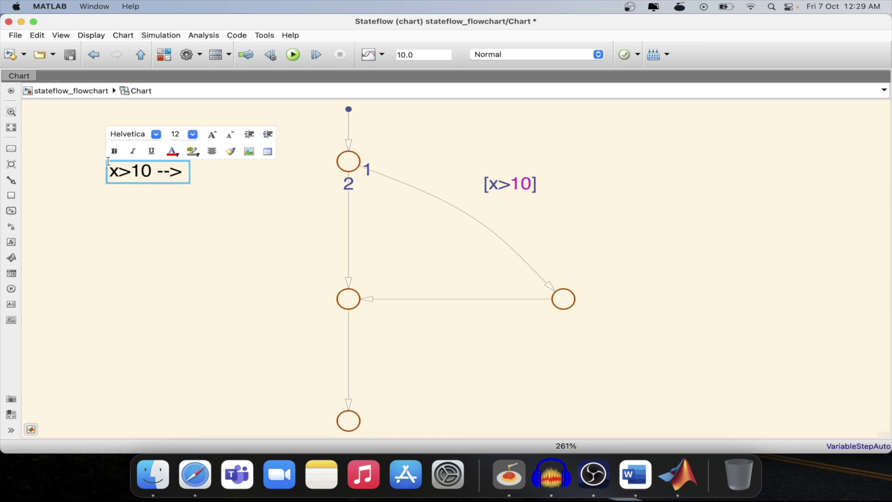
pyautogui.write(' y=y+')
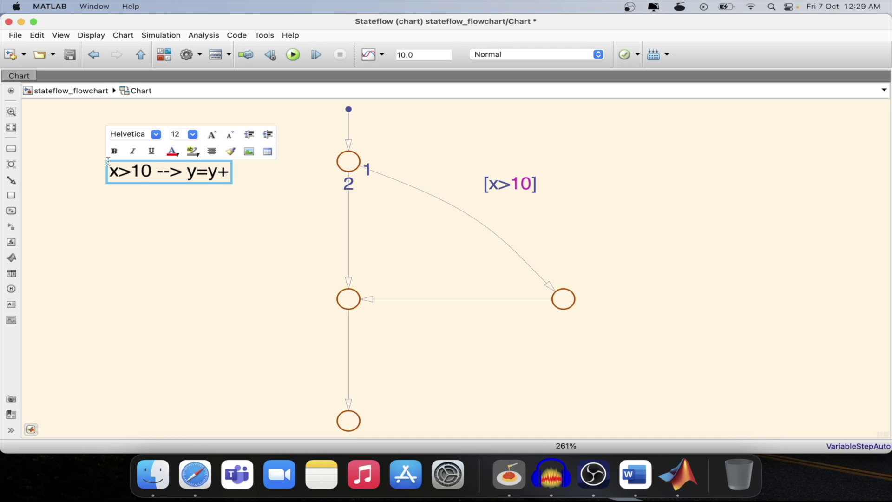
pyautogui.write('1')
pyautogui.click(220, 242)
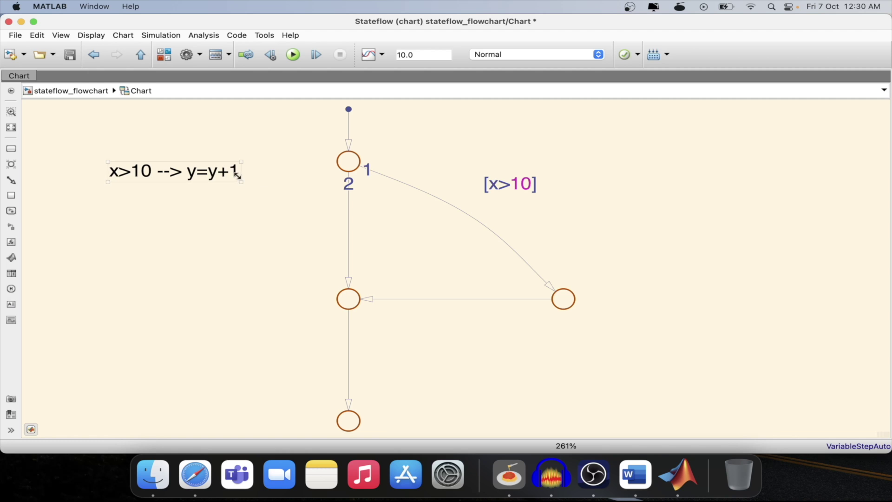
pyautogui.click(239, 173)
pyautogui.press('Return')
pyautogui.write('x')
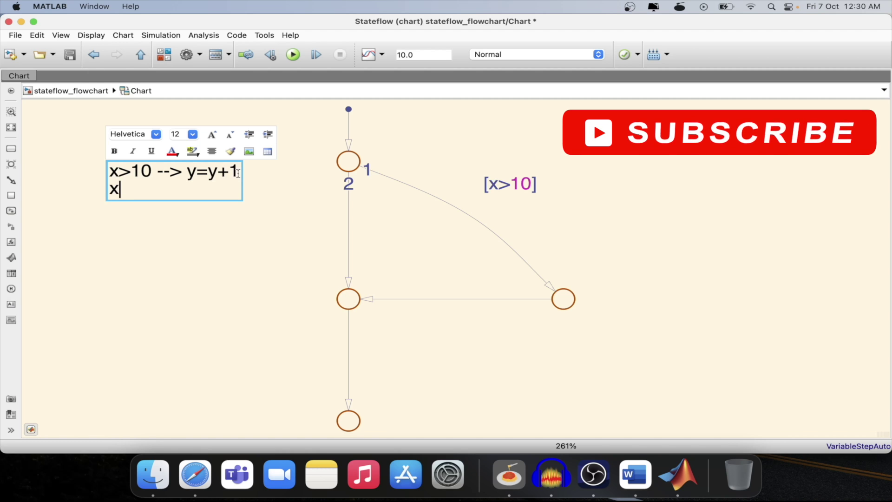
pyautogui.write('<=')
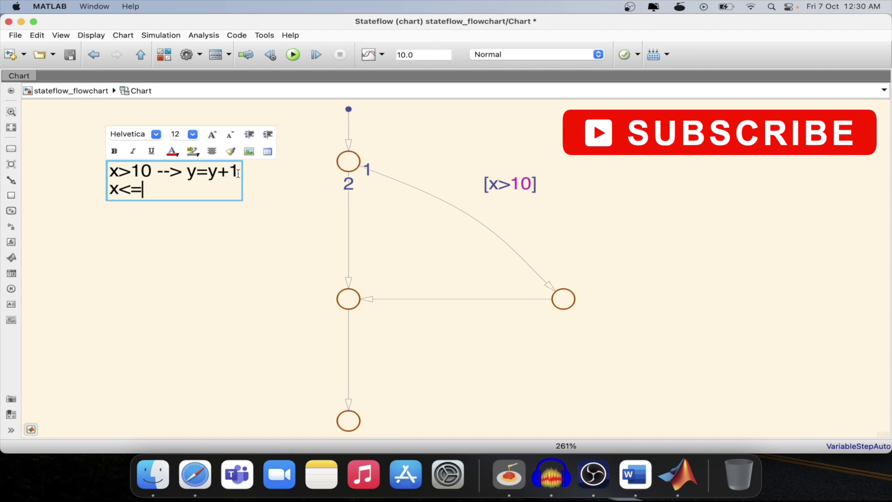
pyautogui.write('10 -->y=')
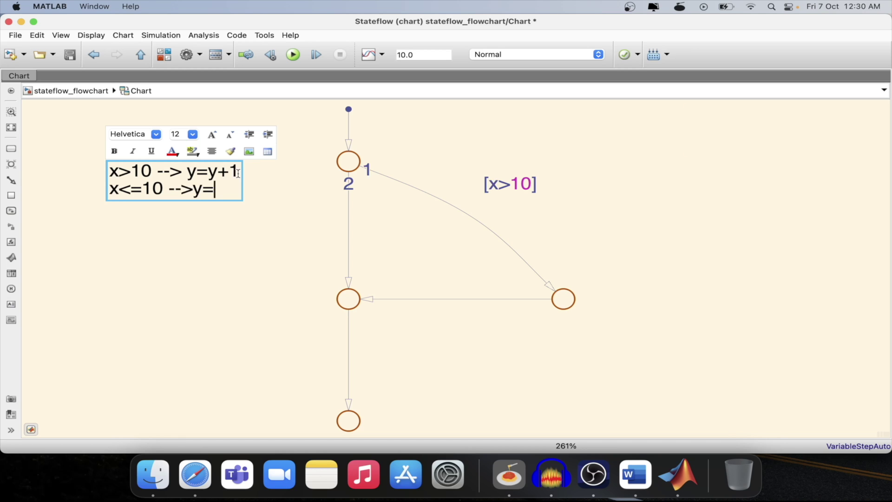
pyautogui.write('y+2')
pyautogui.click(229, 280)
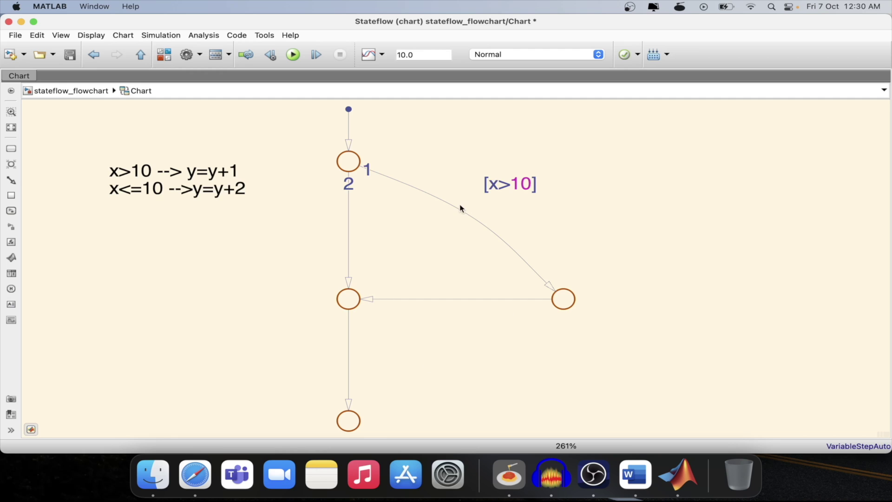
pyautogui.click(112, 173)
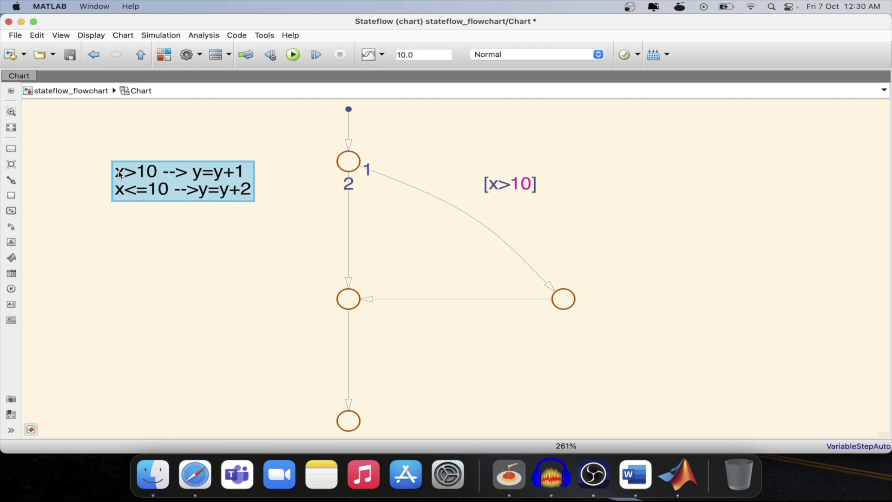
# Step: Nudge the two-line branch note slightly left and review its text
pyautogui.moveTo(113, 172); pyautogui.dragTo(103, 171)
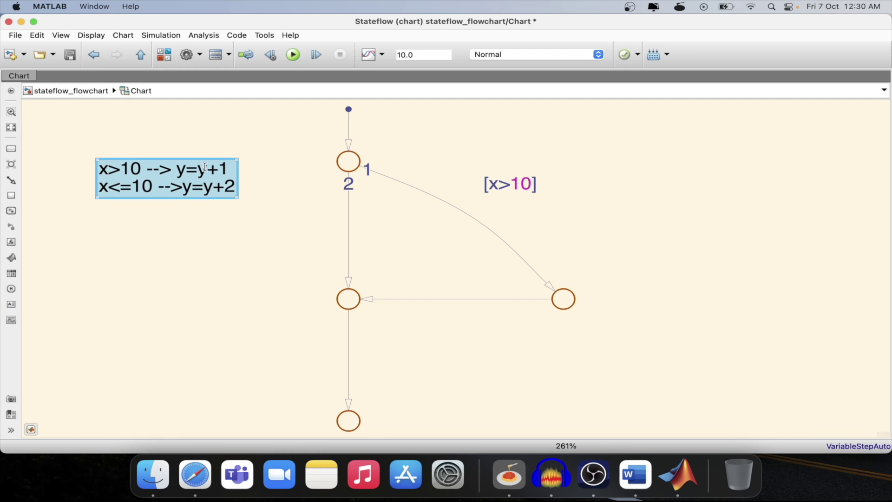
pyautogui.click(205, 166)
pyautogui.moveTo(229, 169); pyautogui.dragTo(197, 169)
pyautogui.click(210, 188)
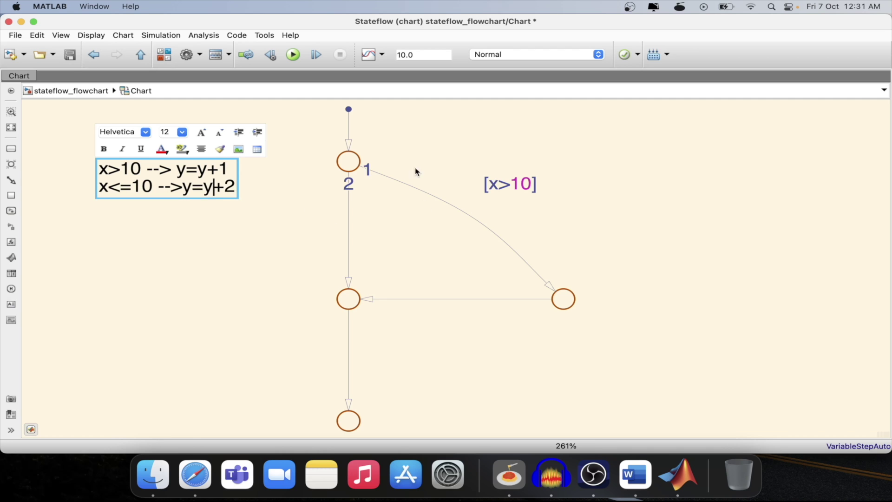
pyautogui.click(430, 136)
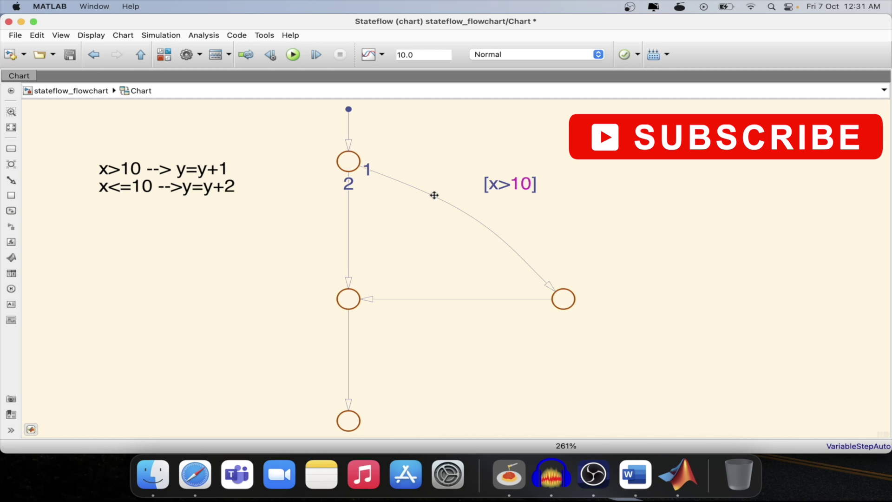
pyautogui.click(434, 195)
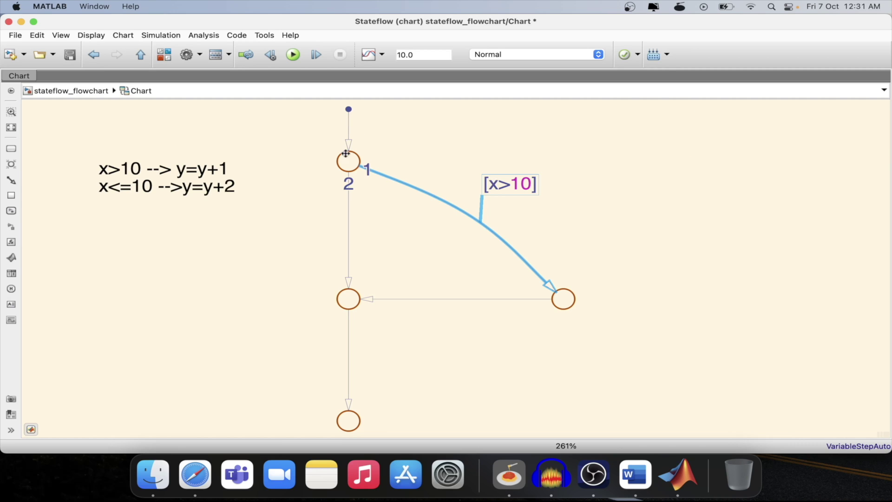
pyautogui.click(353, 159)
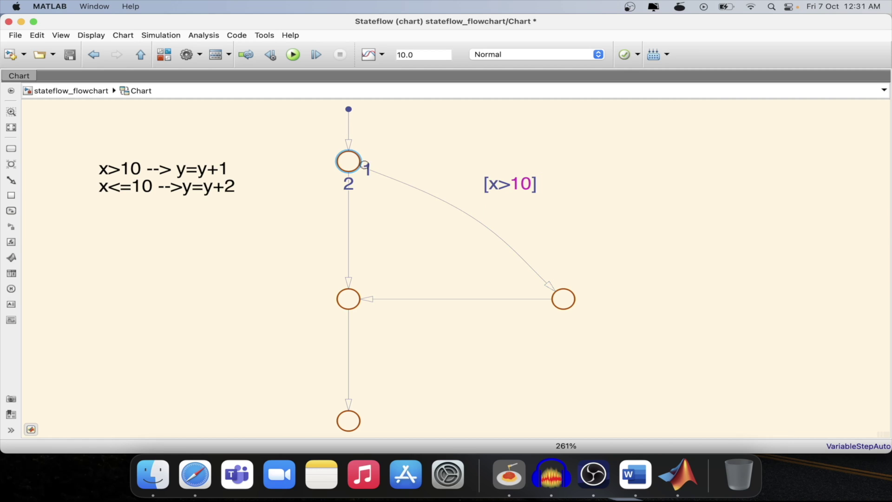
pyautogui.click(391, 177)
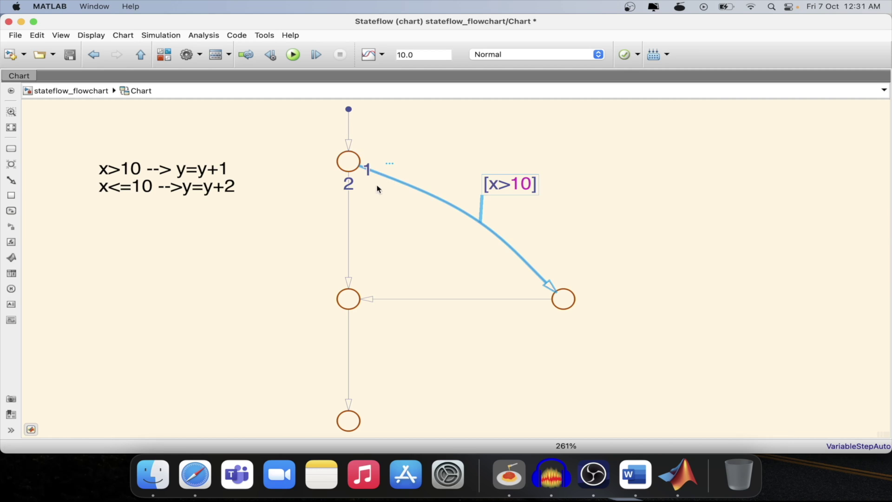
pyautogui.click(349, 203)
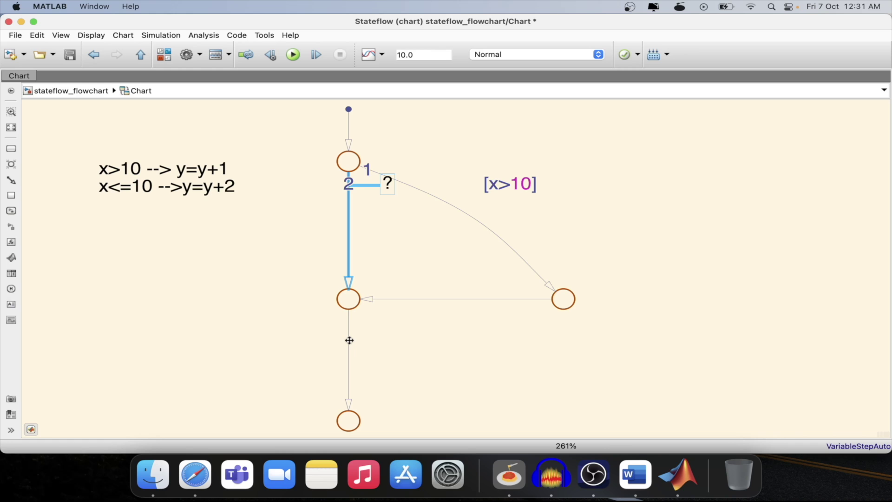
pyautogui.click(625, 163)
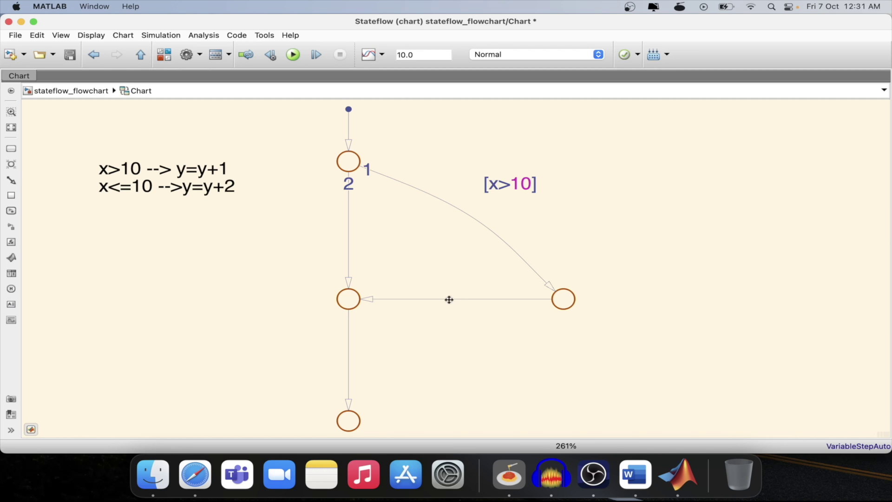
# Step: Label the horizontal transition into the middle junction with the action {y=y+1}
pyautogui.click(449, 299)
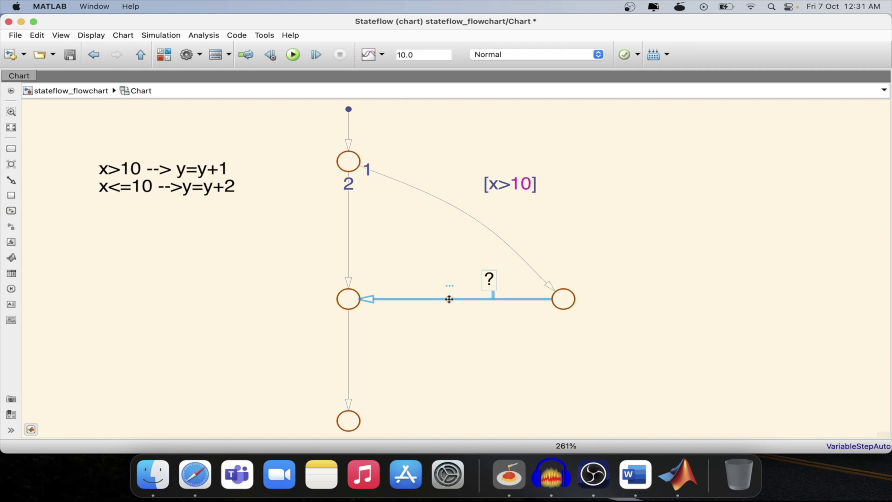
pyautogui.click(493, 284)
pyautogui.write('{}')
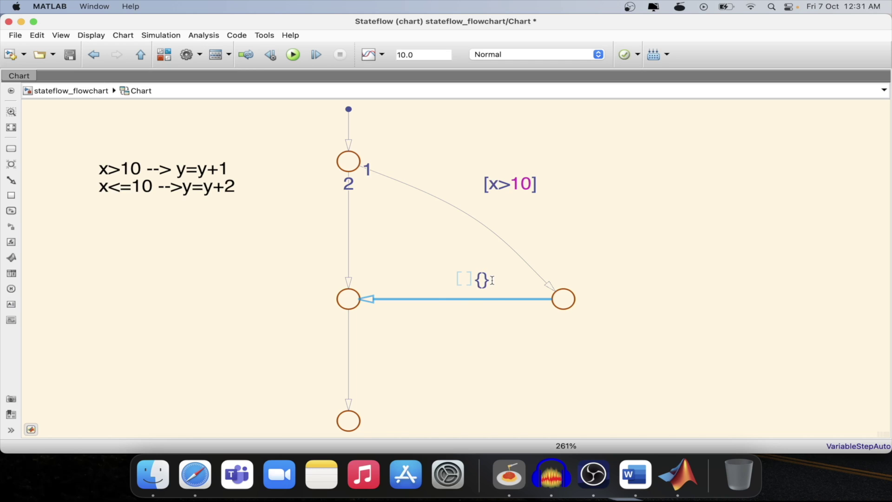
pyautogui.write('y=y')
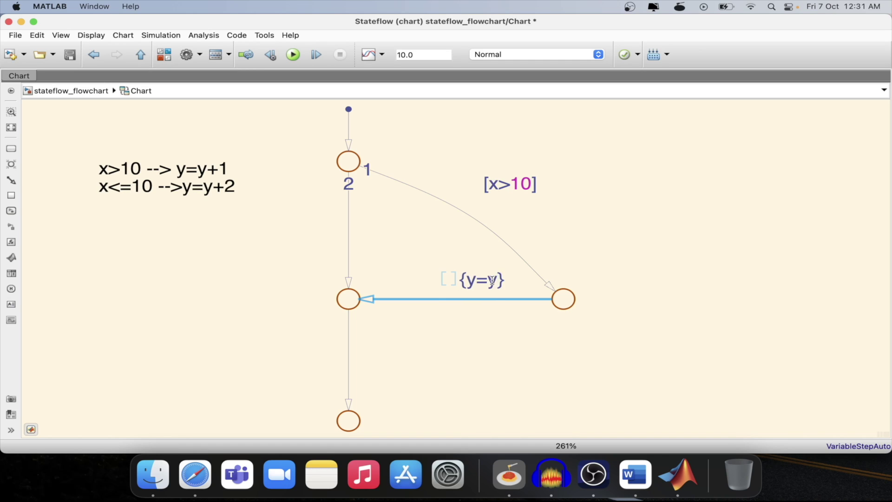
pyautogui.write('=')
pyautogui.press('BackSpace')
pyautogui.write('+2')
pyautogui.press('BackSpace')
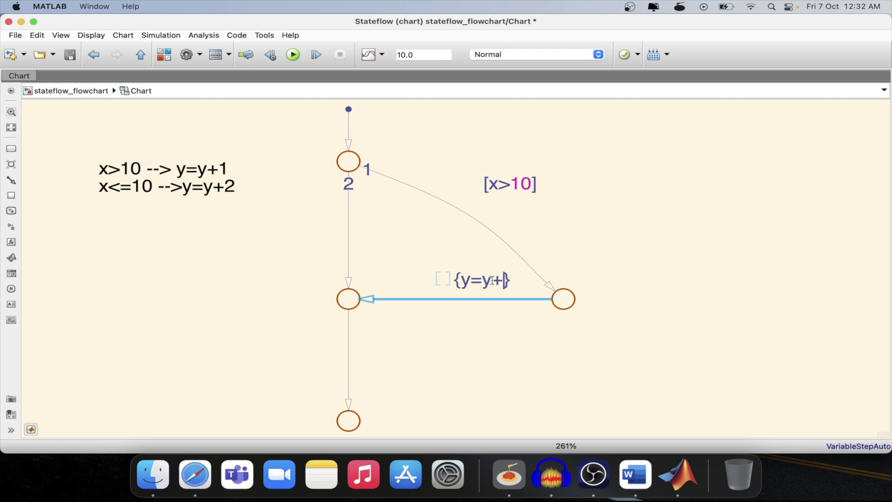
pyautogui.write('1')
pyautogui.click(664, 285)
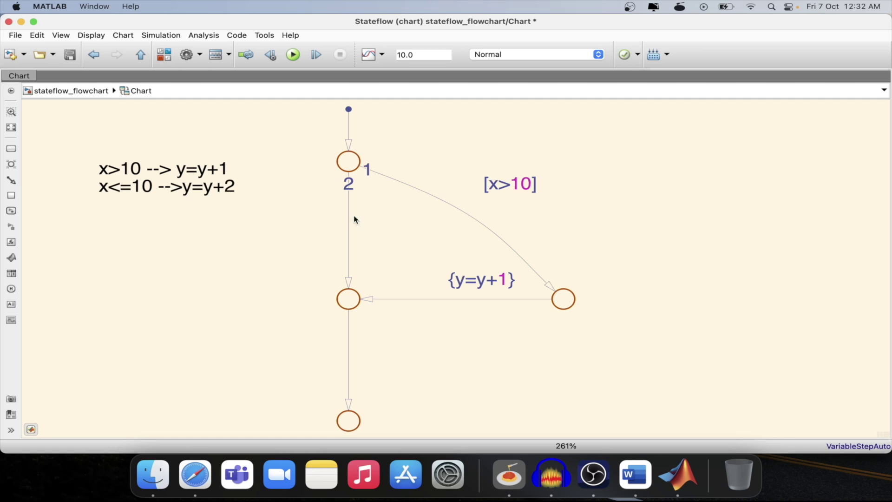
# Step: Give the vertical else transition the action y=y+2
pyautogui.click(177, 190)
pyautogui.click(209, 198)
pyautogui.click(348, 228)
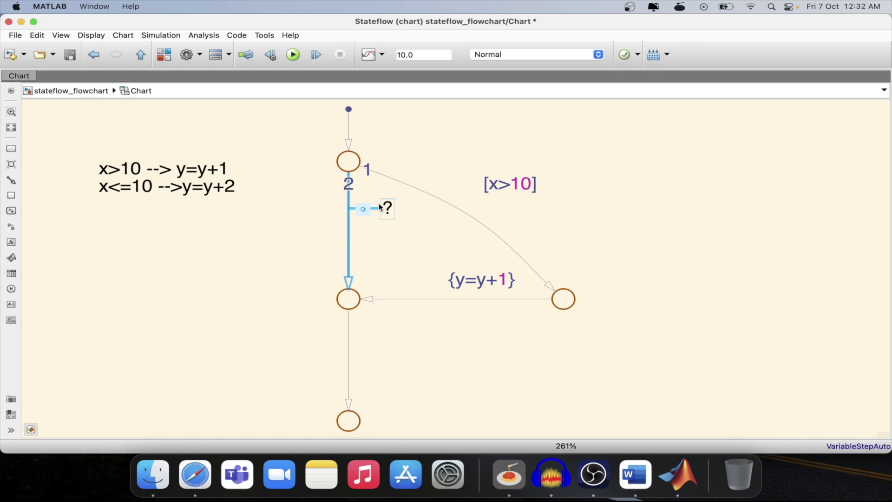
pyautogui.moveTo(389, 222)
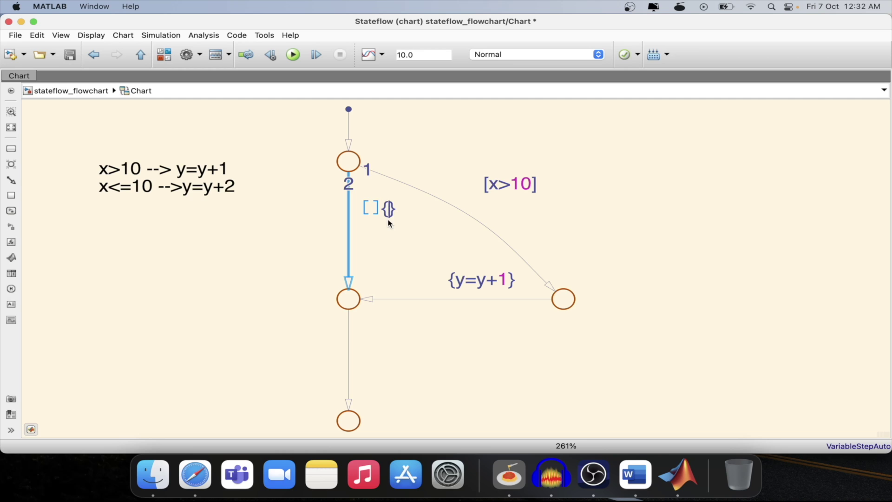
pyautogui.click(388, 221)
pyautogui.write('y=')
pyautogui.write('y')
pyautogui.write('+2')
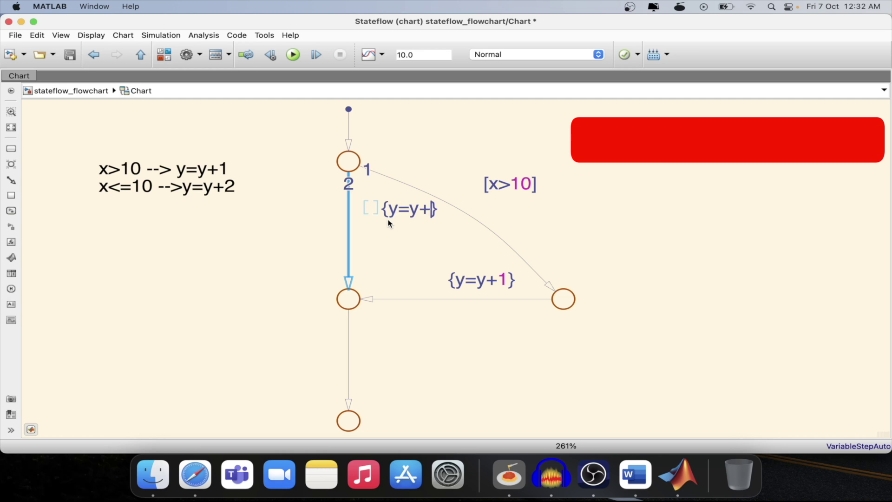
pyautogui.click(400, 372)
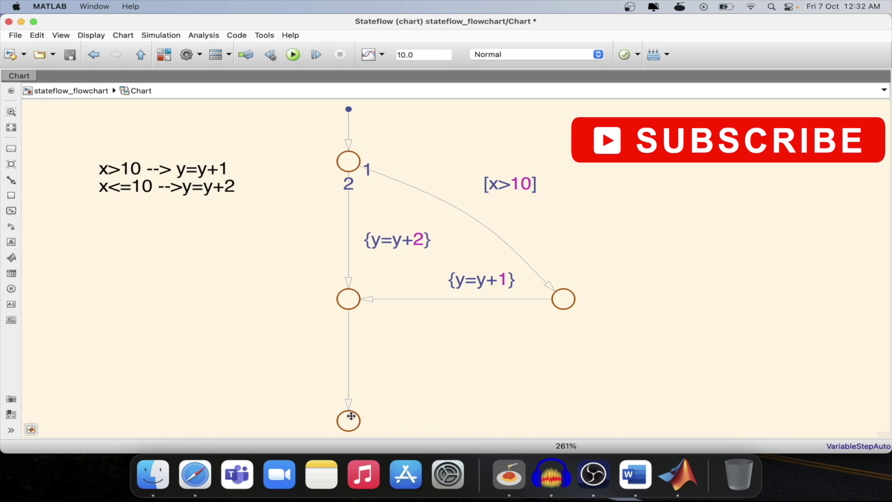
pyautogui.click(348, 416)
# Step: Run the chart and bring up the Symbol Wizard proposing x as Input and y as Local data
pyautogui.click(349, 333)
pyautogui.click(348, 420)
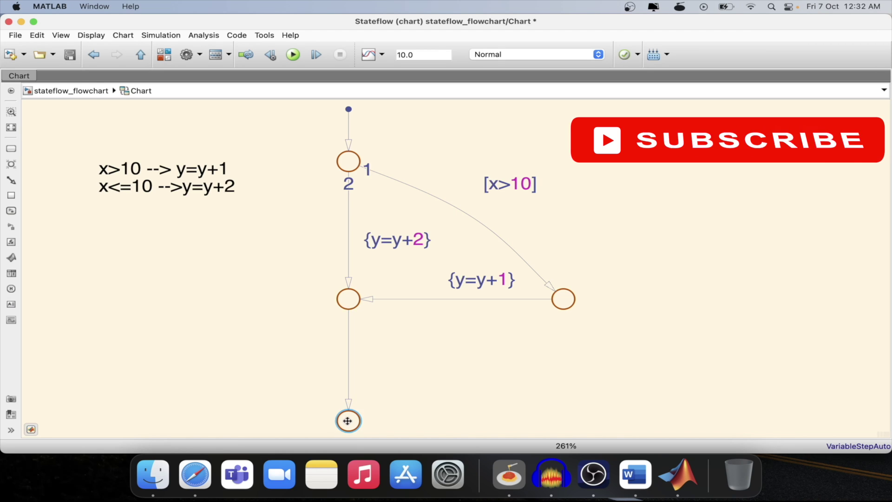
pyautogui.click(293, 55)
pyautogui.rightClick(666, 475)
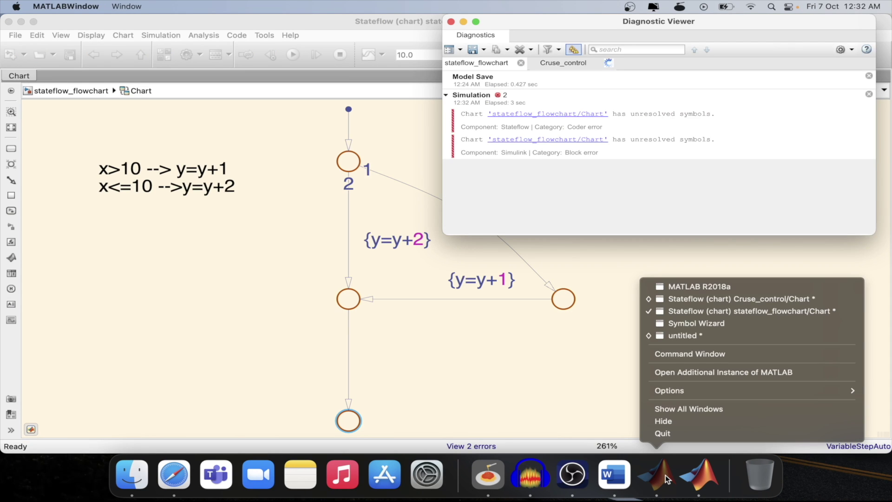
pyautogui.click(686, 324)
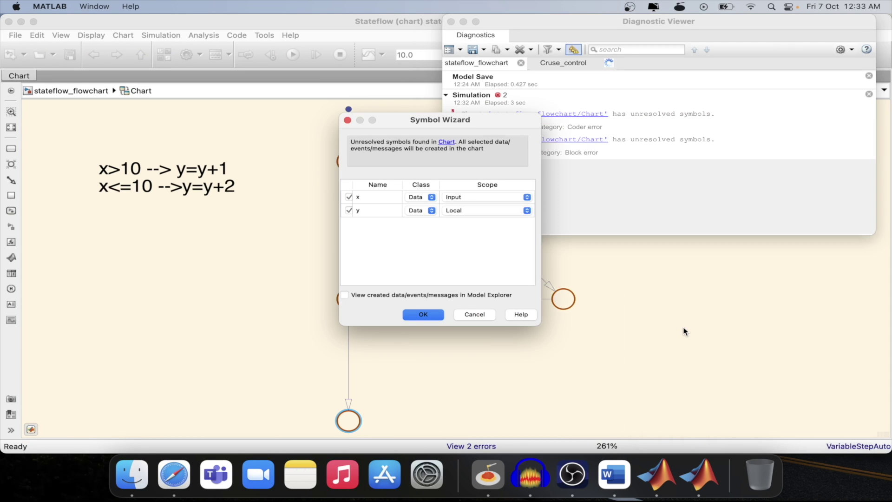